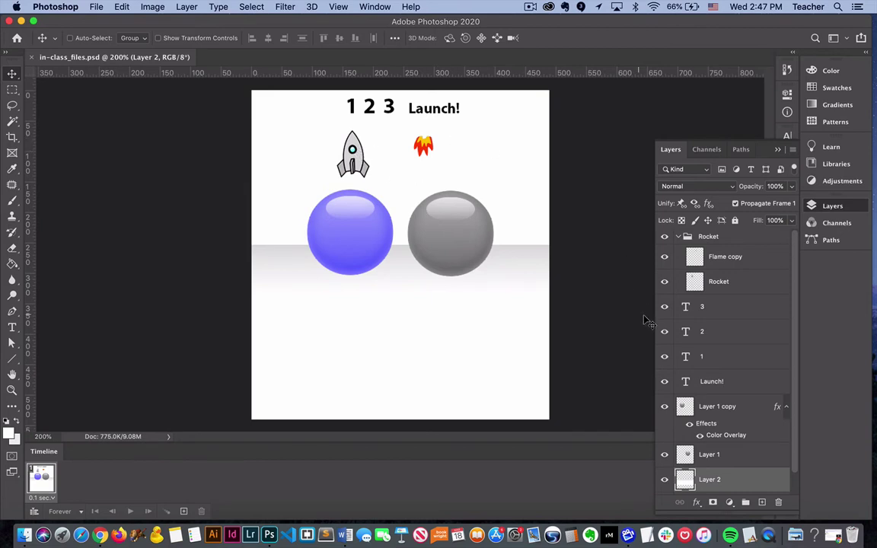
# Hide the blue and gray balls and move the rocket to the lower right of the canvas
pyautogui.click(665, 407)
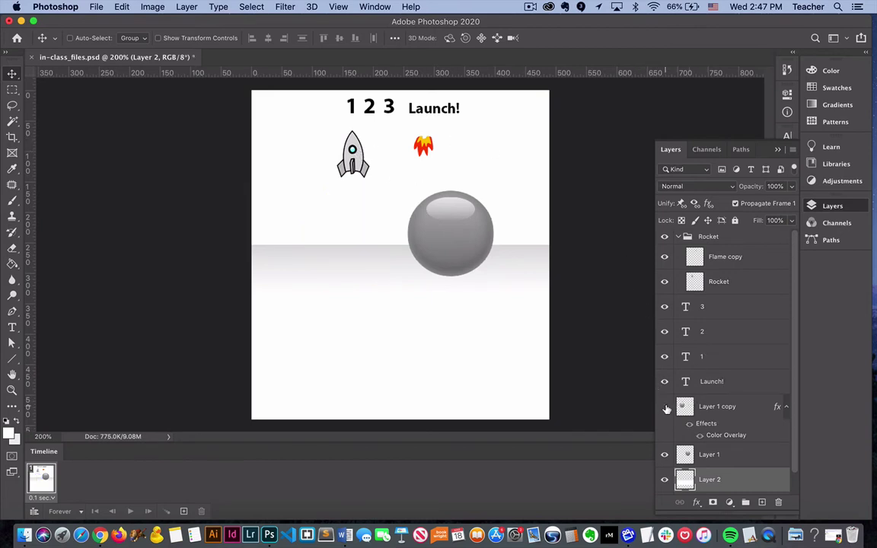
pyautogui.click(664, 455)
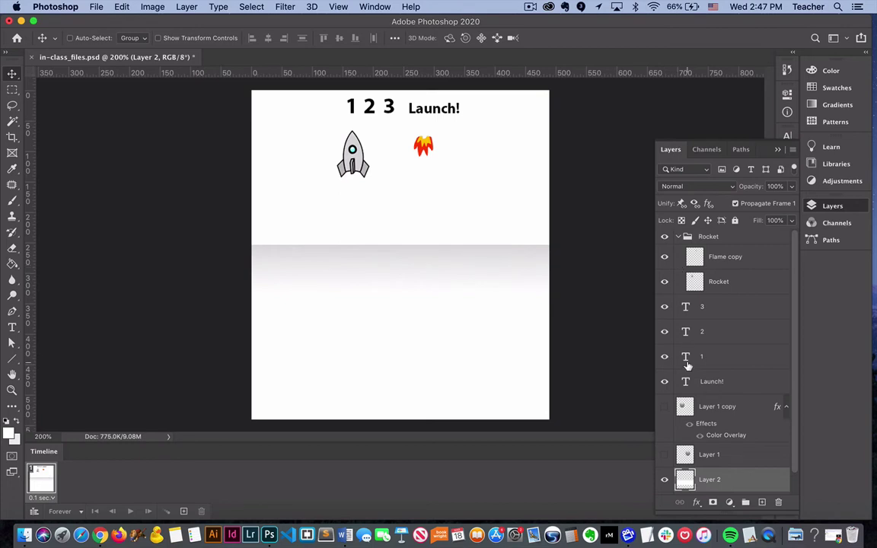
pyautogui.click(719, 281)
pyautogui.moveTo(364, 177); pyautogui.dragTo(491, 361)
# Place the Flame copy at the rocket's base and layer it beneath Rocket
pyautogui.click(699, 257)
pyautogui.moveTo(442, 184); pyautogui.dragTo(481, 364)
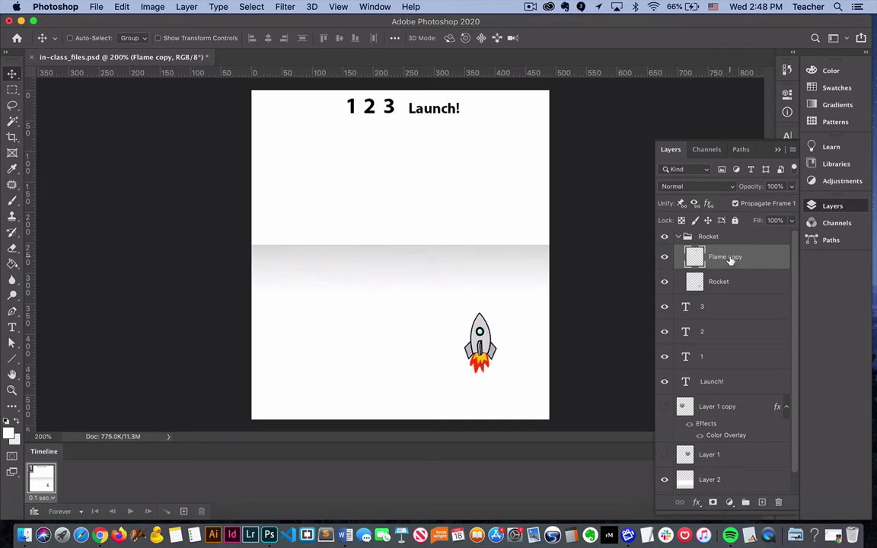
pyautogui.moveTo(730, 260); pyautogui.dragTo(720, 289)
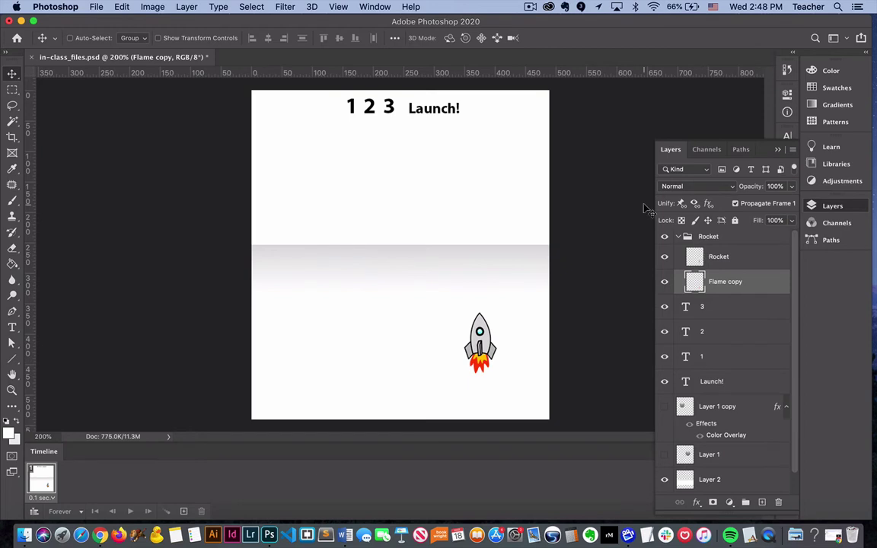
# Drag the 3, 2, 1 and Launch! text layers into a left-side column, each below the previous
pyautogui.click(734, 311)
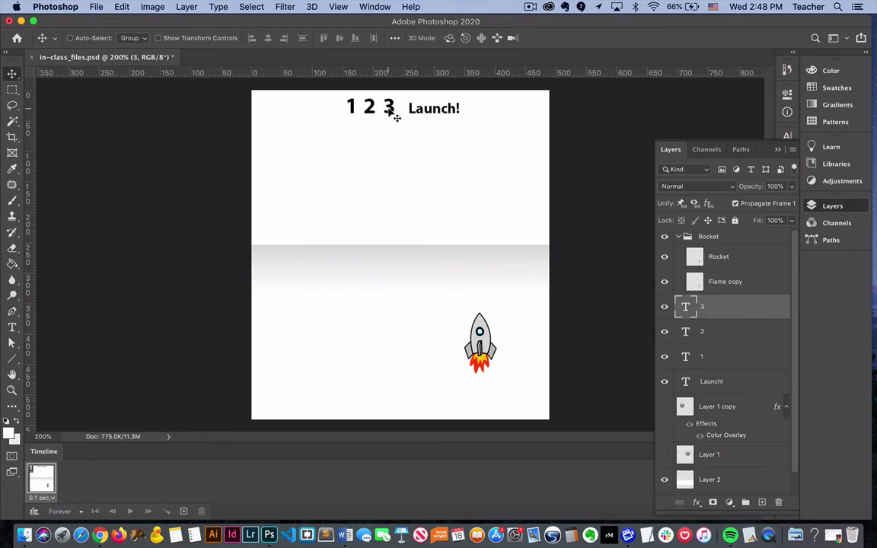
pyautogui.moveTo(396, 114); pyautogui.dragTo(291, 264)
pyautogui.click(720, 334)
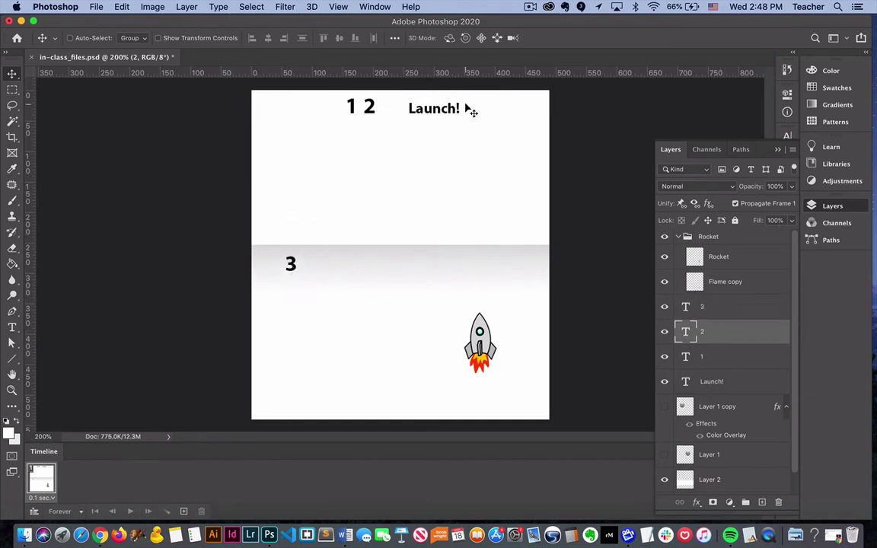
pyautogui.moveTo(375, 113); pyautogui.dragTo(291, 296)
pyautogui.click(736, 359)
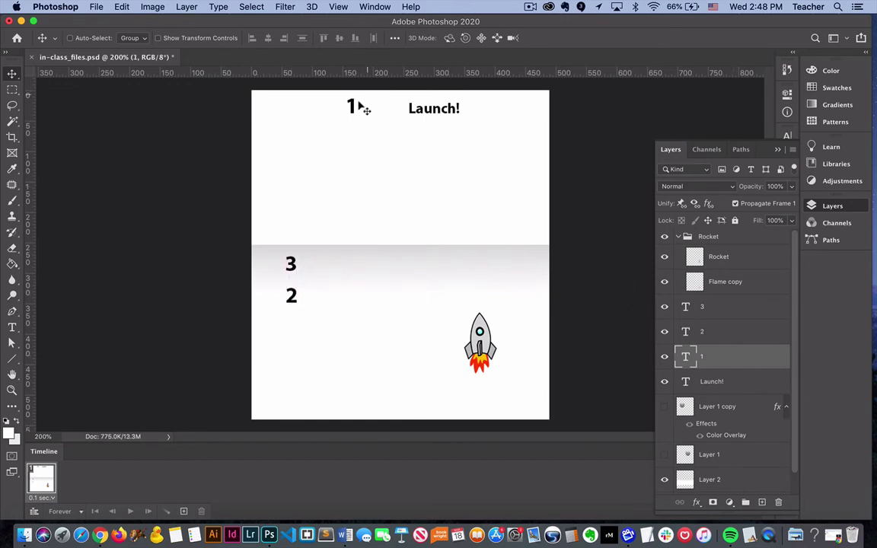
pyautogui.moveTo(356, 113); pyautogui.dragTo(291, 327)
pyautogui.click(737, 385)
pyautogui.moveTo(447, 111); pyautogui.dragTo(306, 353)
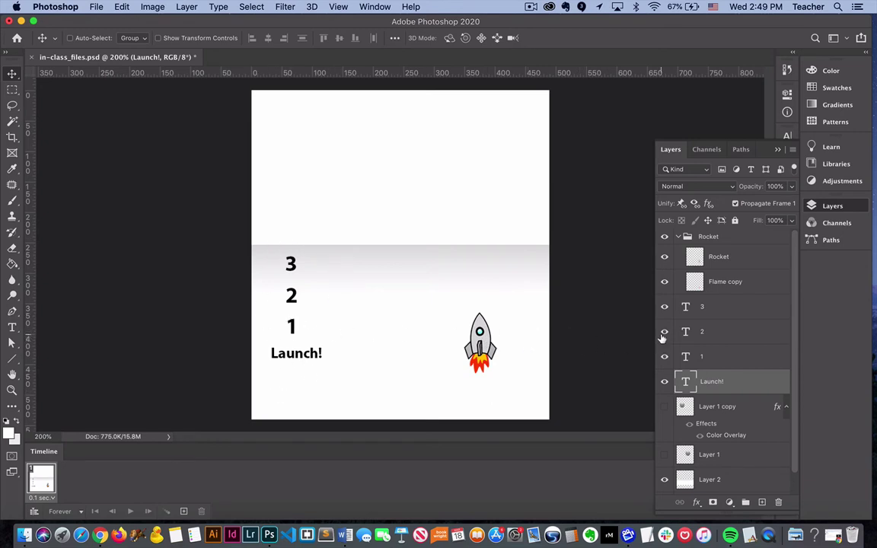
# Hide the flame and all countdown text, then duplicate frame 1 as a second frame
pyautogui.moveTo(665, 284); pyautogui.dragTo(665, 383)
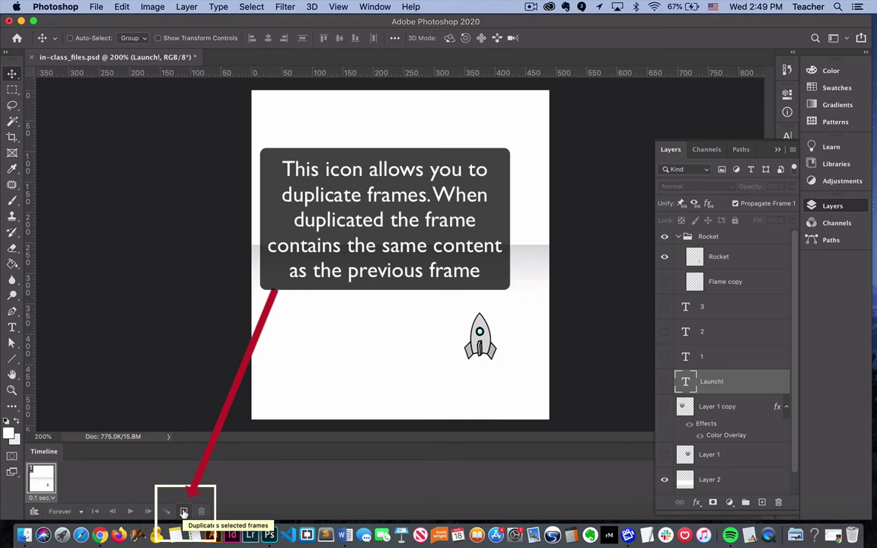
pyautogui.click(184, 512)
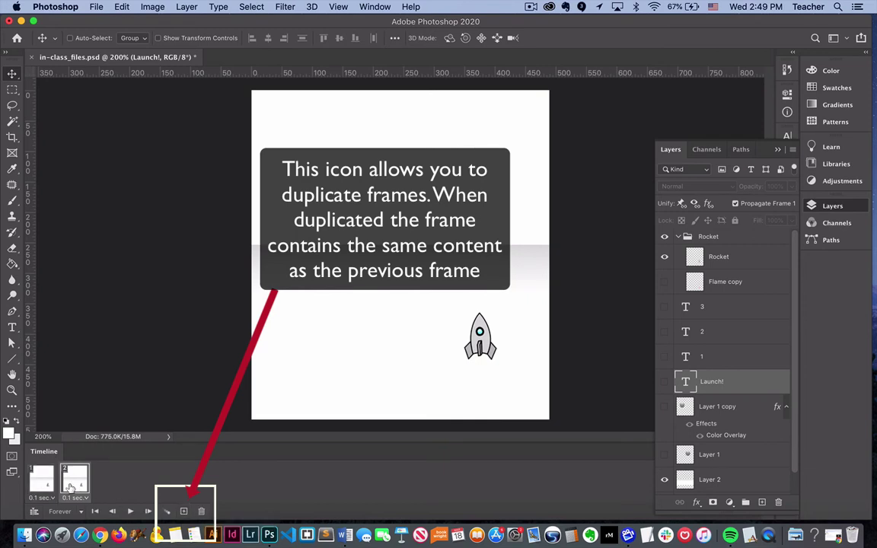
pyautogui.click(44, 486)
pyautogui.click(74, 485)
pyautogui.click(43, 484)
pyautogui.click(74, 484)
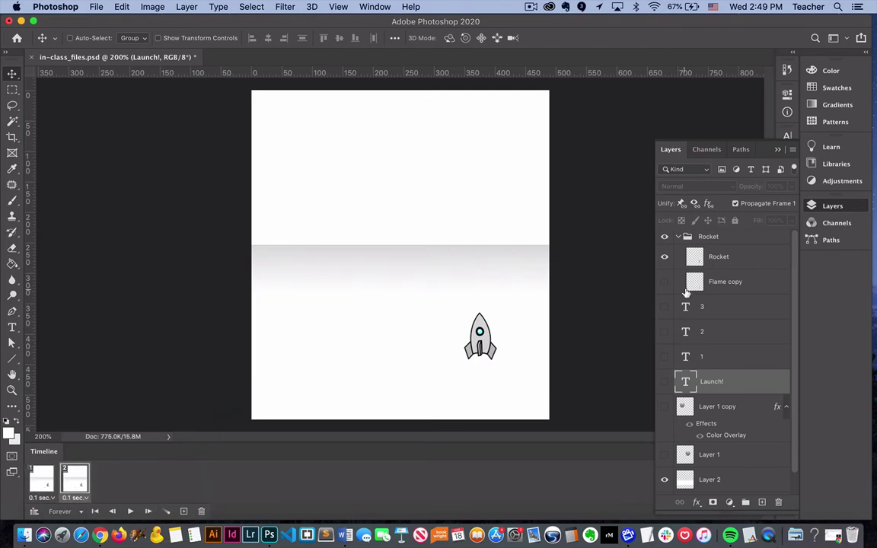
# Show the 3 in frame 2, then add frames 3 and 4 revealing the 2 and the 1
pyautogui.click(665, 307)
pyautogui.click(183, 512)
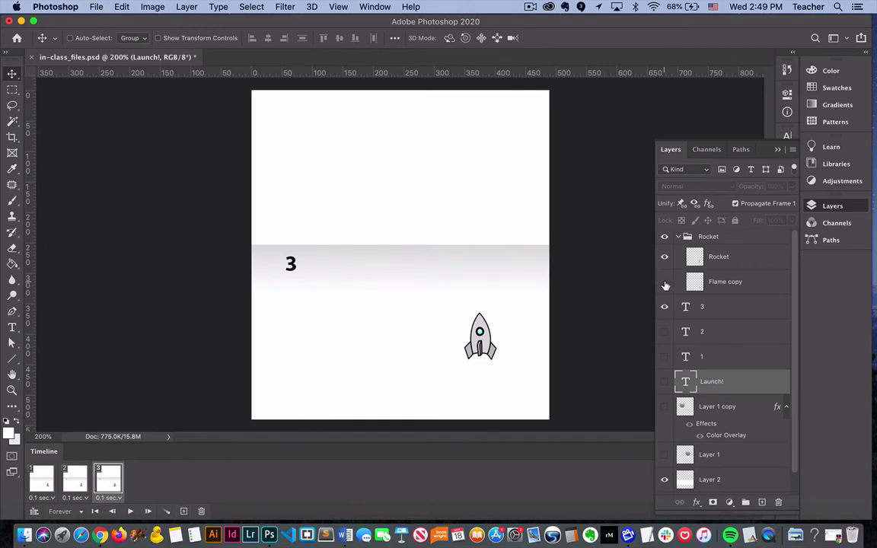
pyautogui.click(665, 332)
pyautogui.click(184, 512)
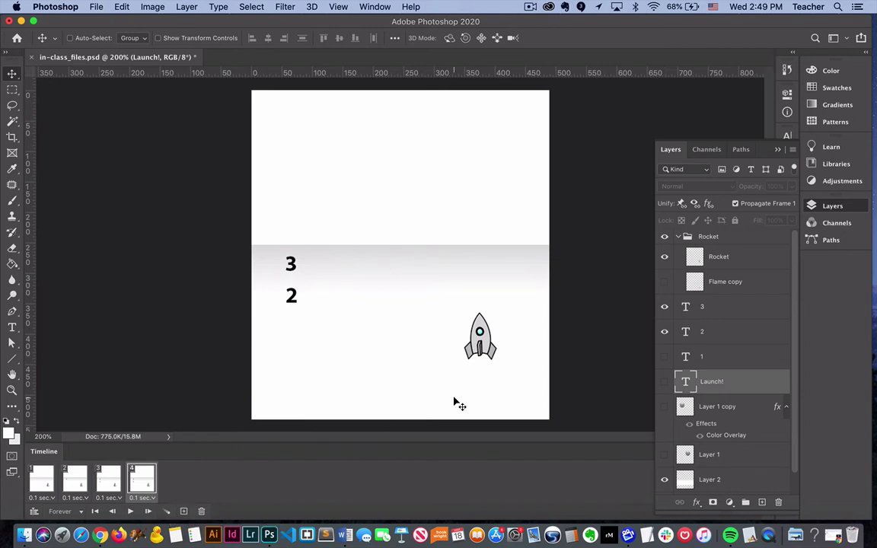
pyautogui.click(665, 356)
# Add frame 5 showing Launch! and frame 6 showing the flame, then play the animation
pyautogui.click(183, 512)
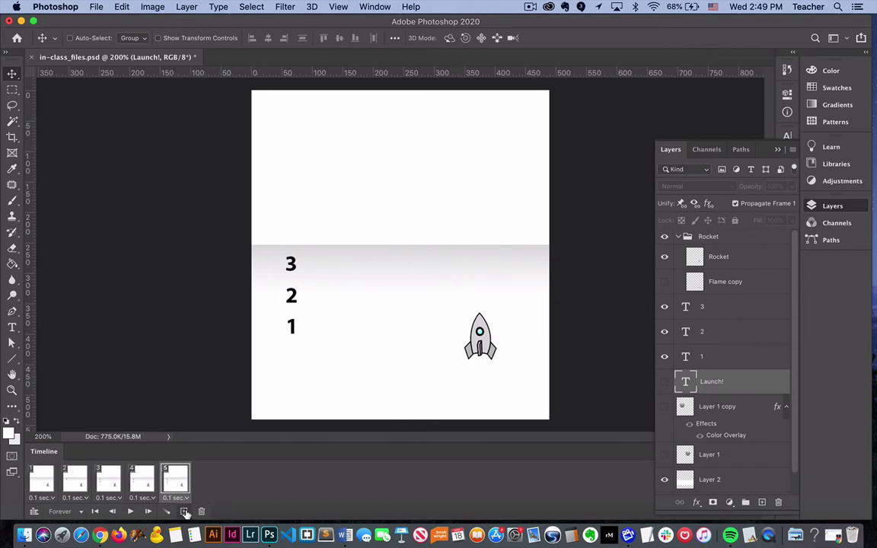
pyautogui.click(664, 381)
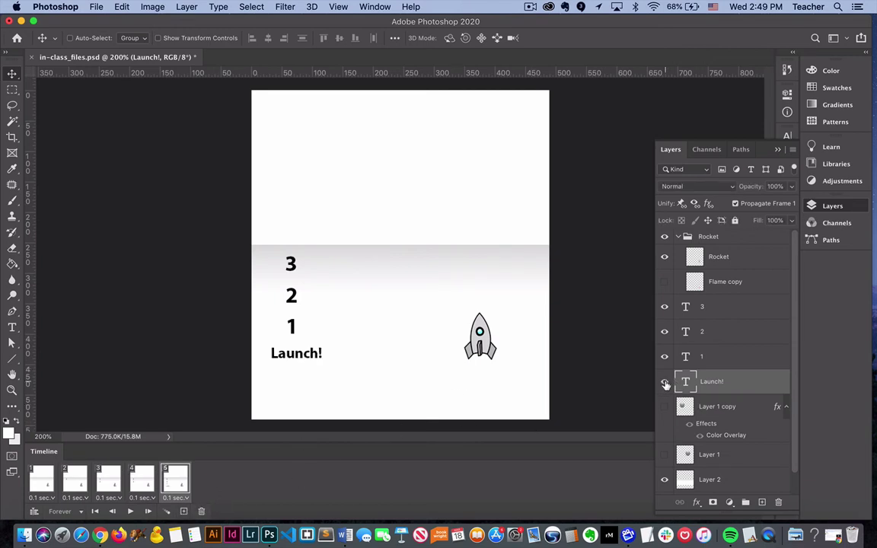
pyautogui.click(183, 511)
pyautogui.click(664, 281)
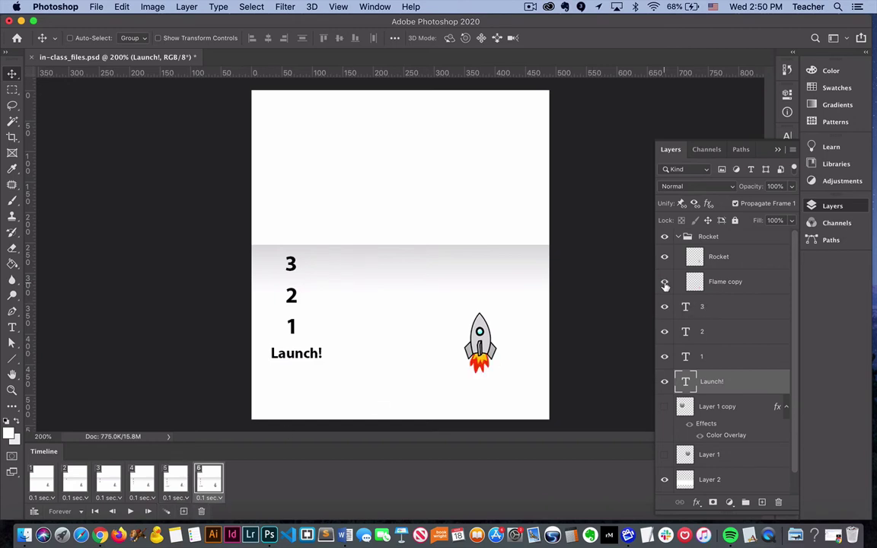
pyautogui.click(130, 514)
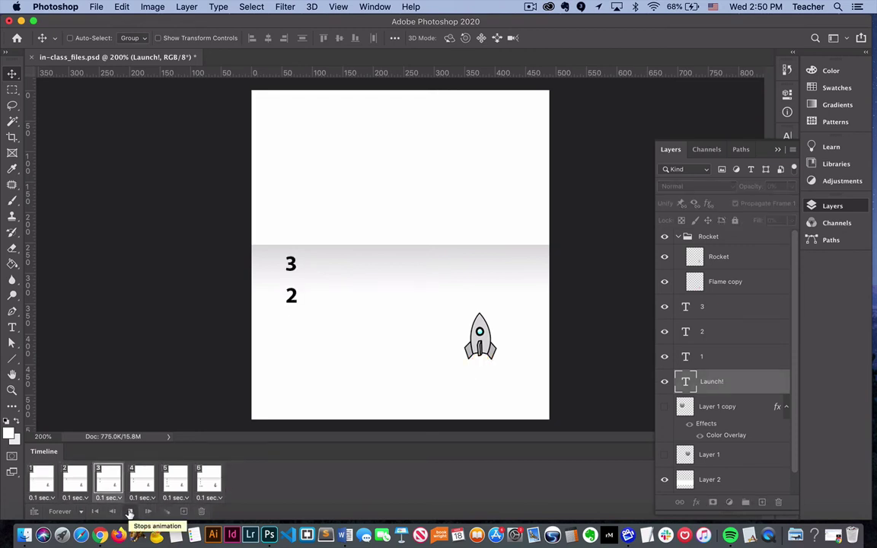
# Stop playback and duplicate frame 6 as frame 7, nudging the rocket and flame up about 4 px
pyautogui.click(130, 511)
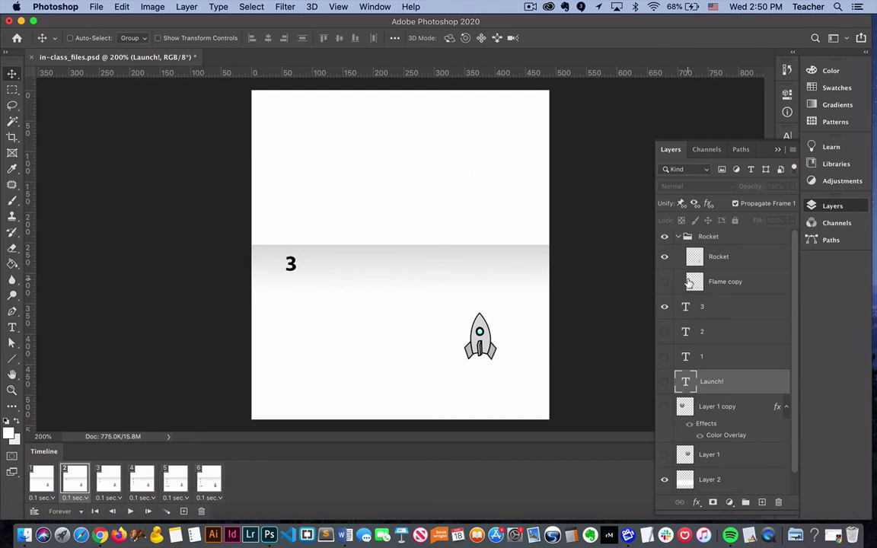
pyautogui.click(211, 481)
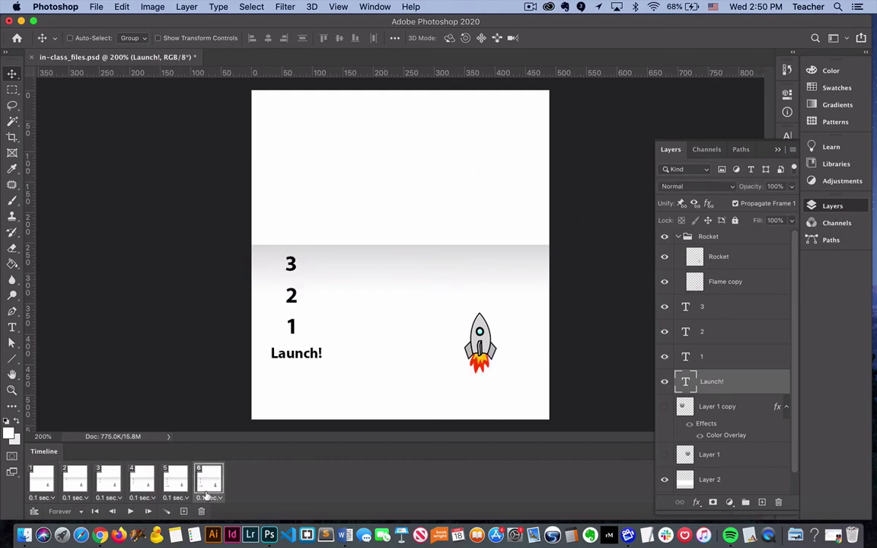
pyautogui.click(183, 512)
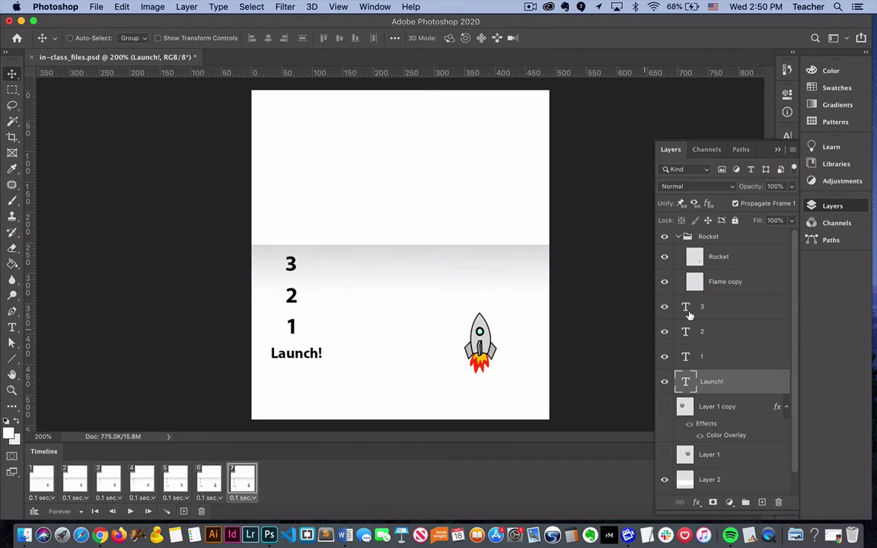
pyautogui.click(722, 258)
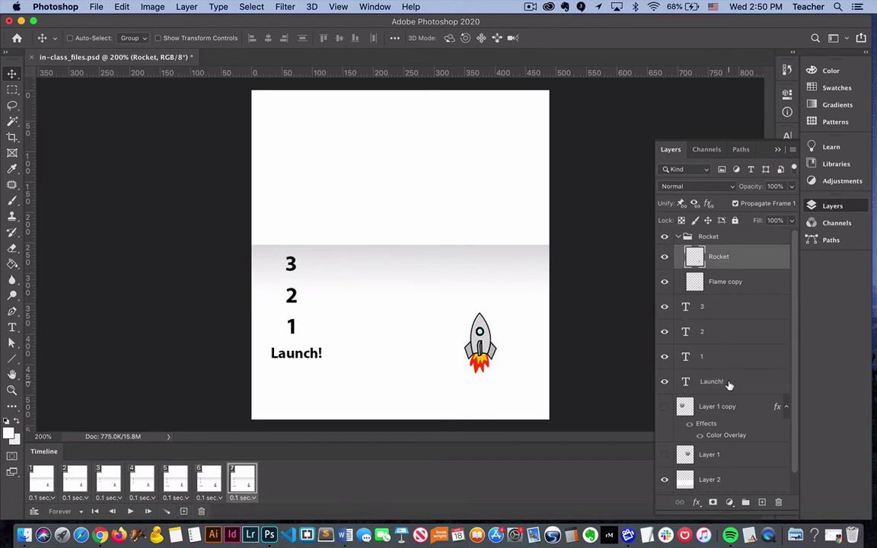
pyautogui.keyDown('shift'); pyautogui.click(719, 383); pyautogui.keyUp('shift')
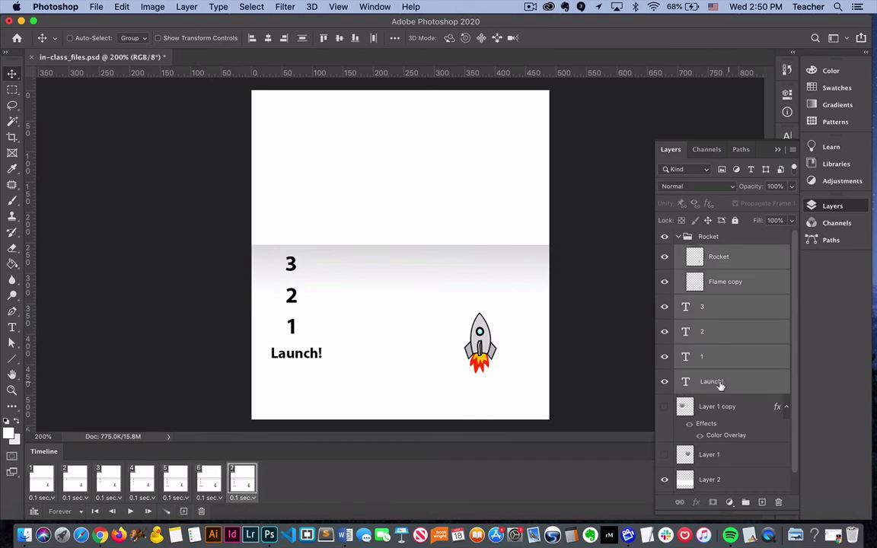
pyautogui.click(724, 258)
pyautogui.keyDown('shift'); pyautogui.click(750, 283); pyautogui.keyUp('shift')
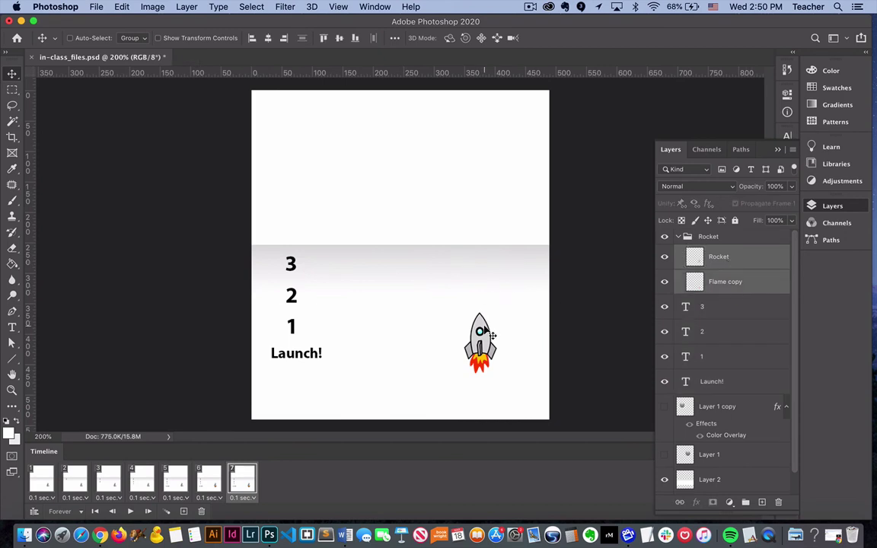
pyautogui.moveTo(491, 334); pyautogui.dragTo(491, 330)
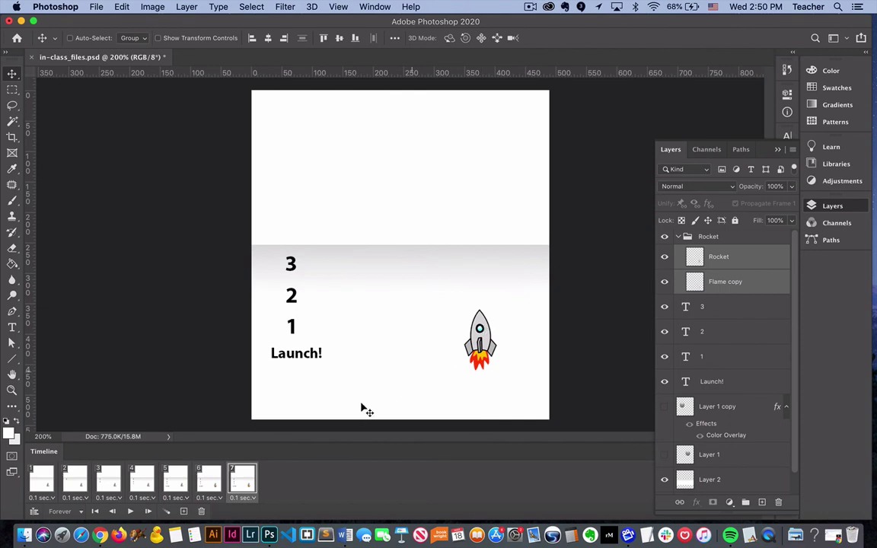
# Add frames 8 and 9, raising the rocket and flame further, about 12 px in frame 9
pyautogui.click(236, 480)
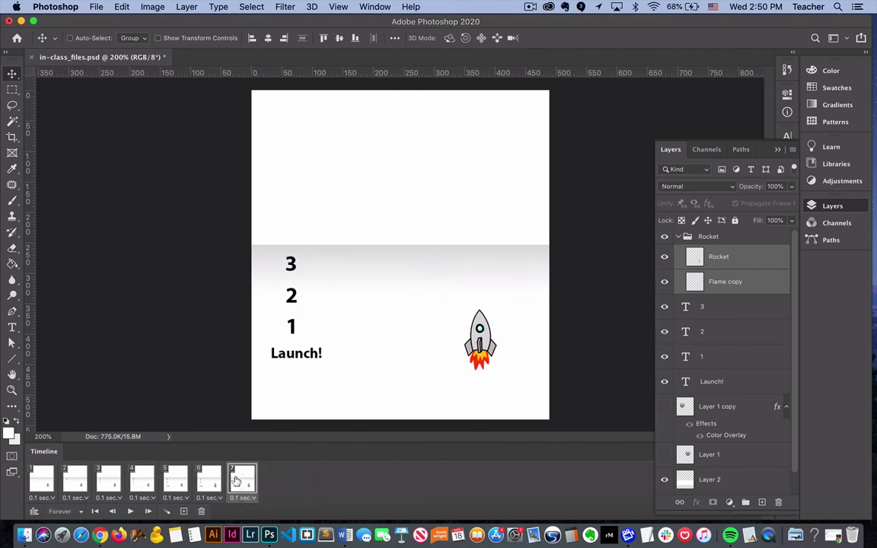
pyautogui.click(183, 510)
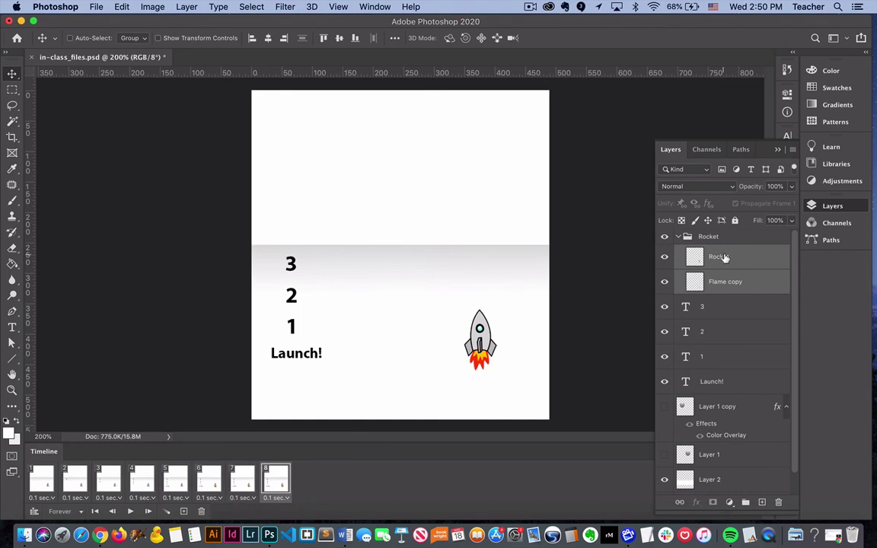
pyautogui.press('Up')
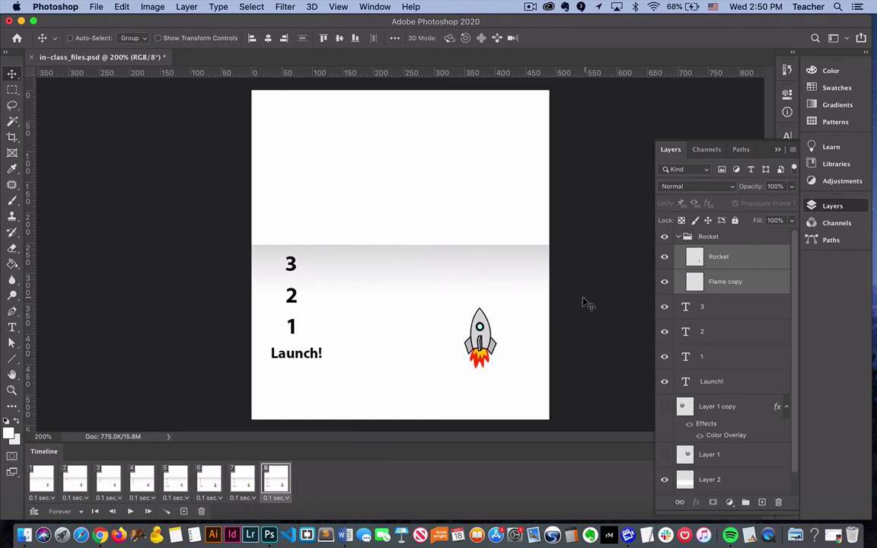
pyautogui.rightClick(279, 484)
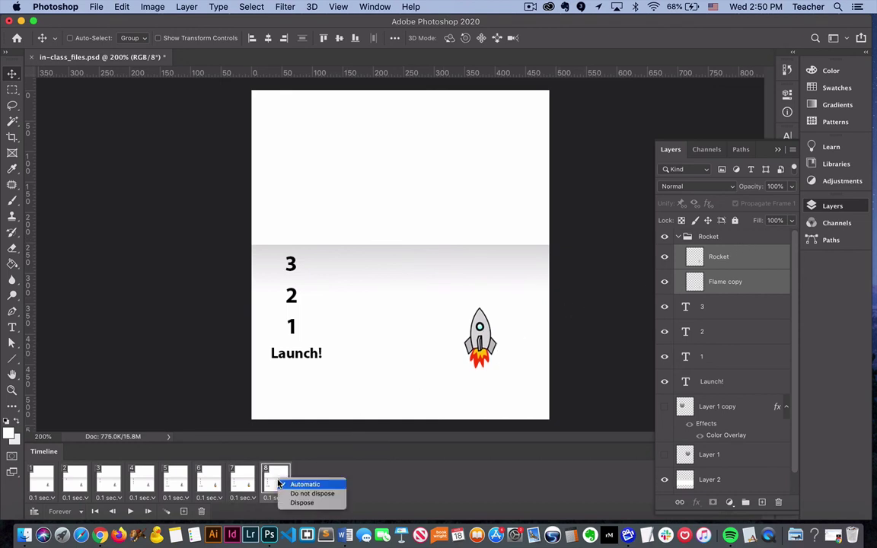
pyautogui.click(183, 515)
pyautogui.click(183, 515)
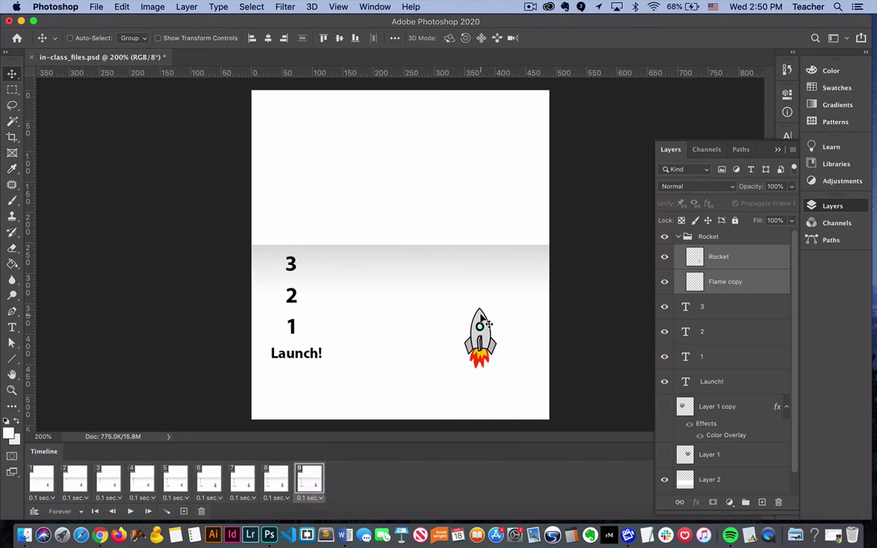
pyautogui.moveTo(482, 324); pyautogui.dragTo(481, 314)
# Play the animation from frame 1, then stop it
pyautogui.click(42, 478)
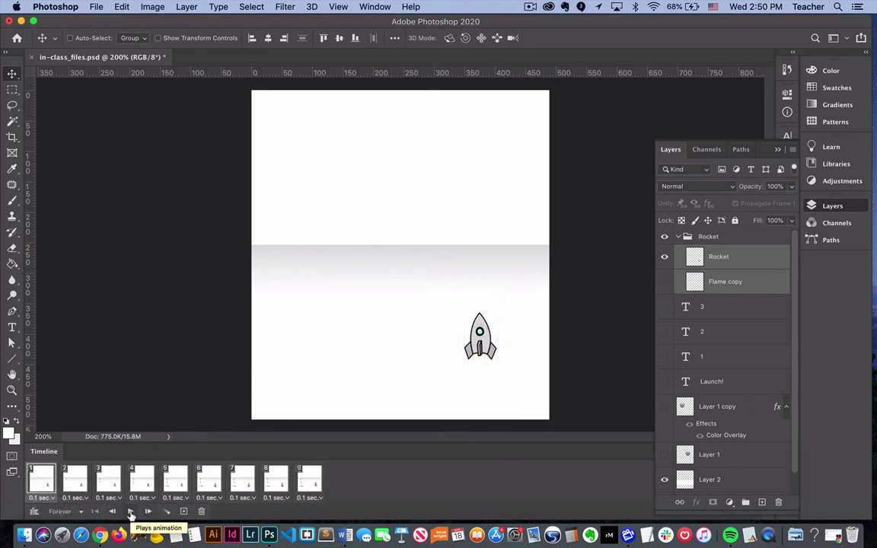
pyautogui.click(131, 512)
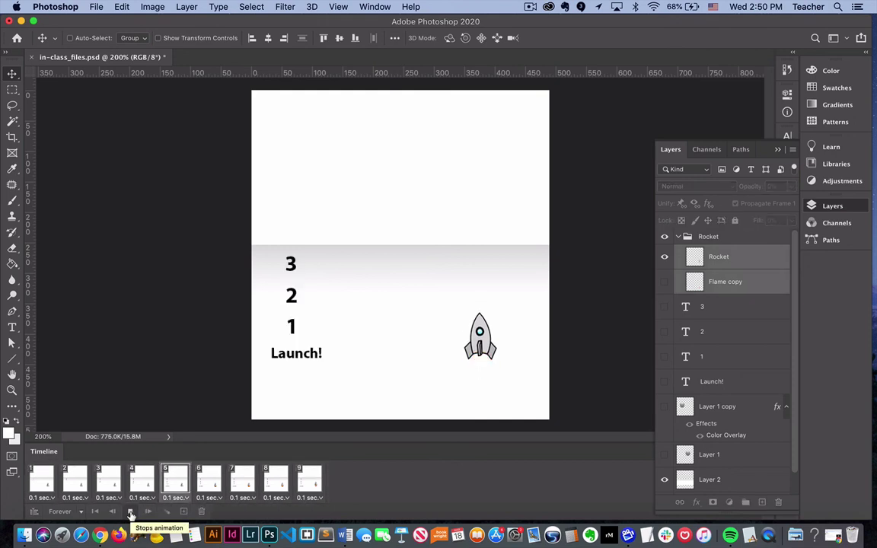
pyautogui.click(131, 514)
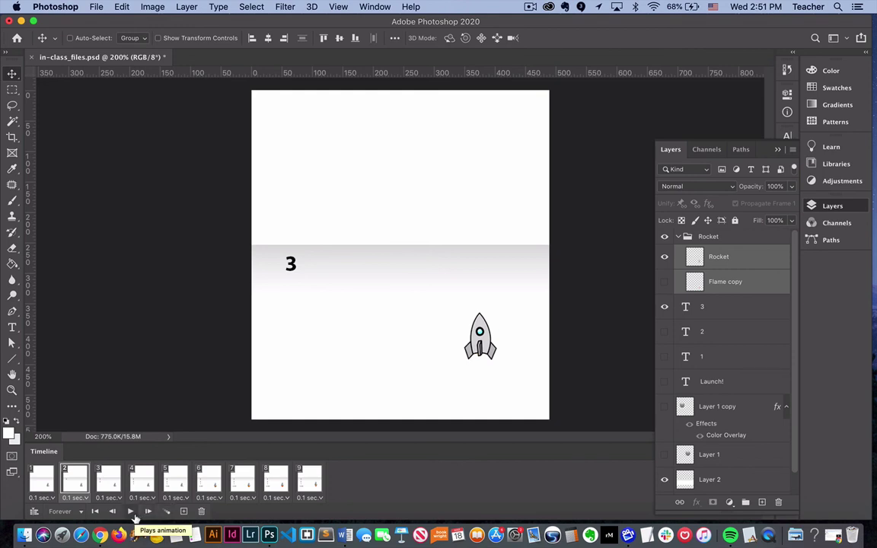
# Step through frames 1 to 7 to check the countdown, flame and rising rocket
pyautogui.click(43, 481)
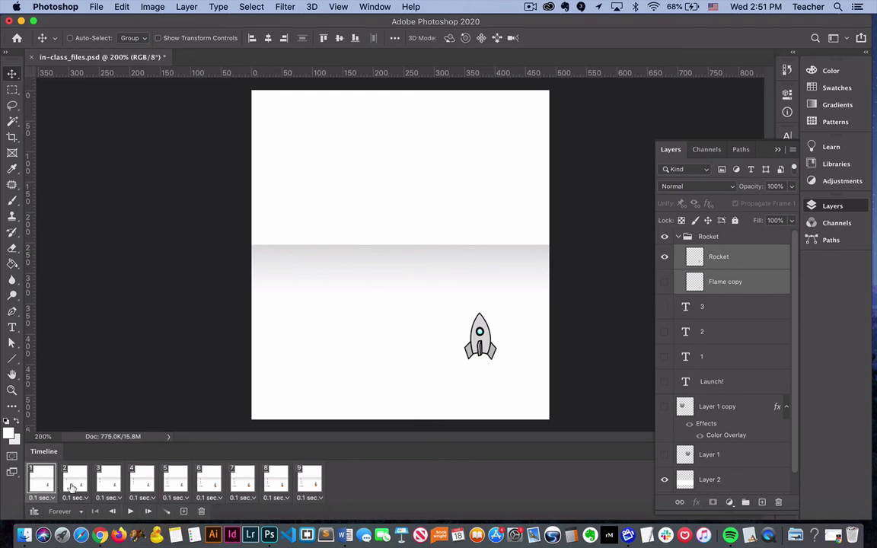
pyautogui.click(73, 486)
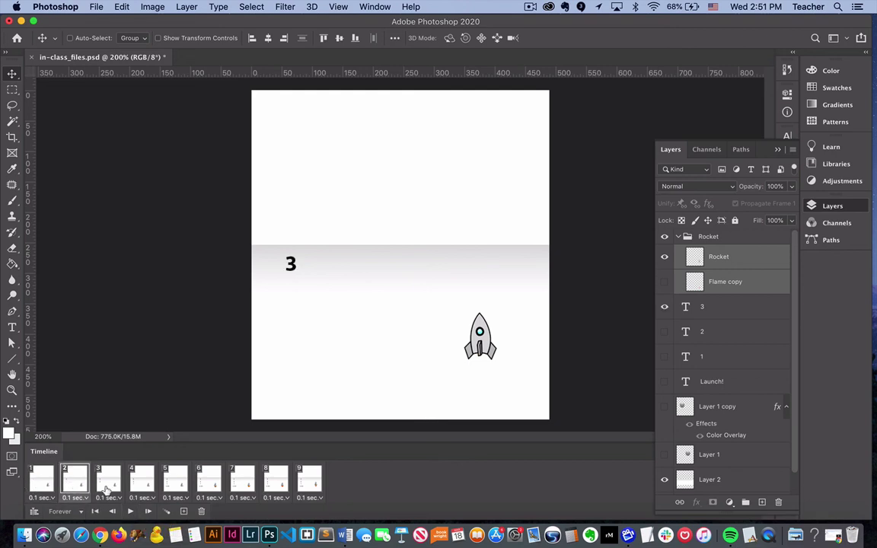
pyautogui.click(110, 485)
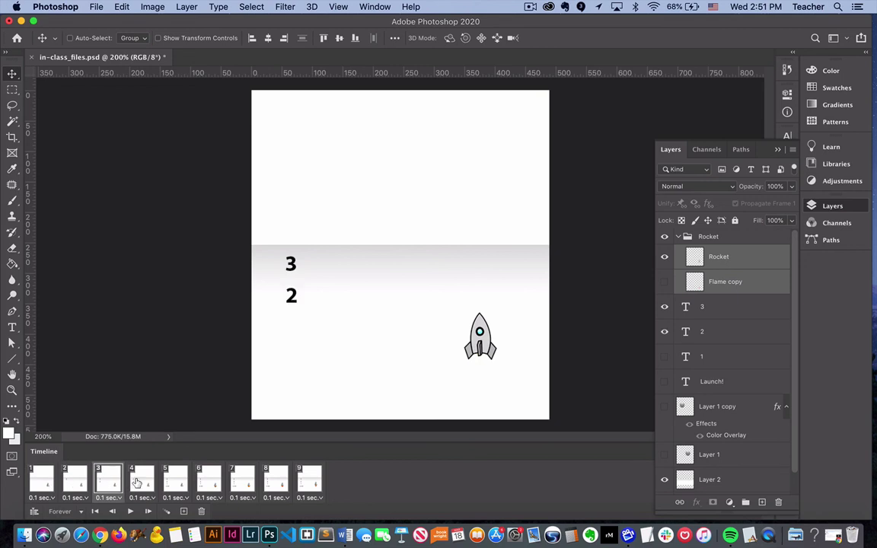
pyautogui.click(141, 481)
pyautogui.click(175, 482)
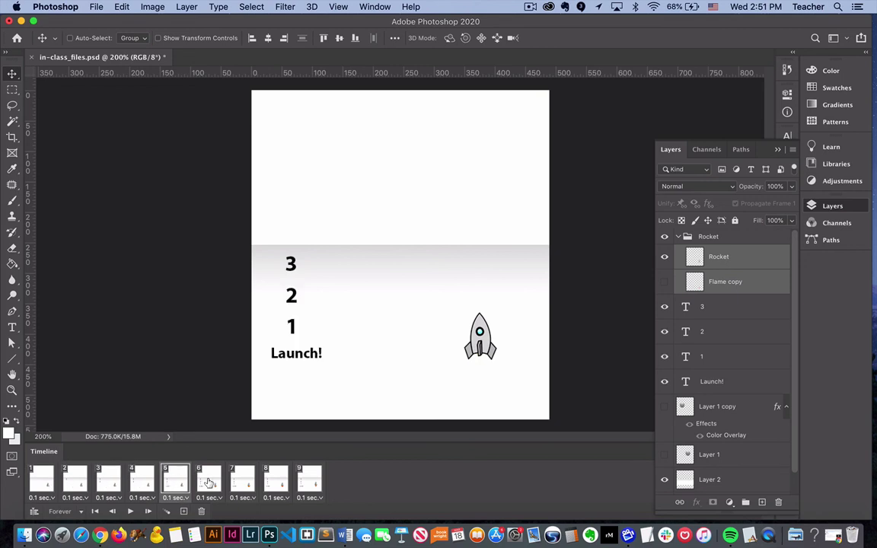
pyautogui.click(207, 481)
pyautogui.click(243, 479)
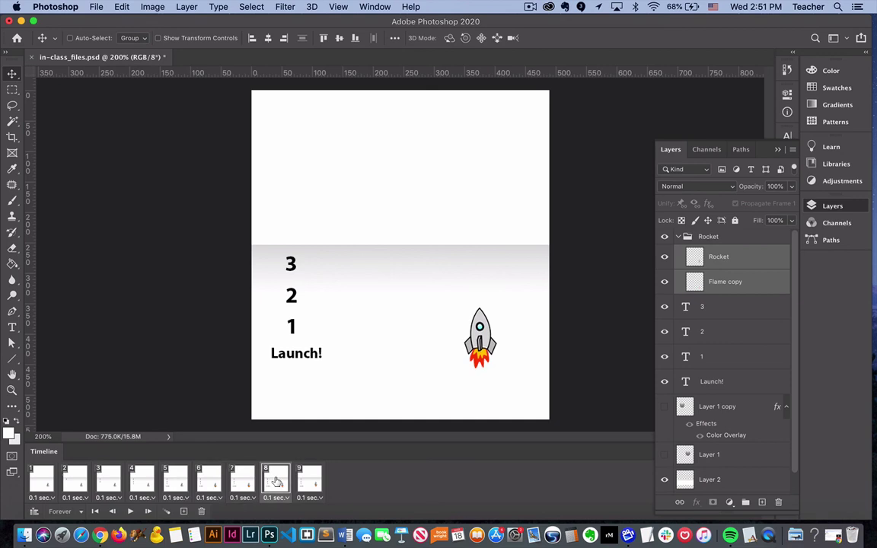